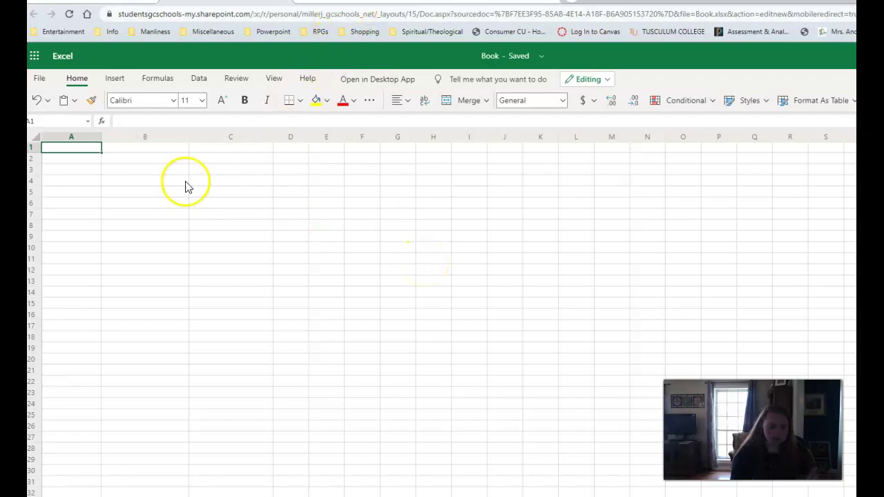
left_click(65, 148)
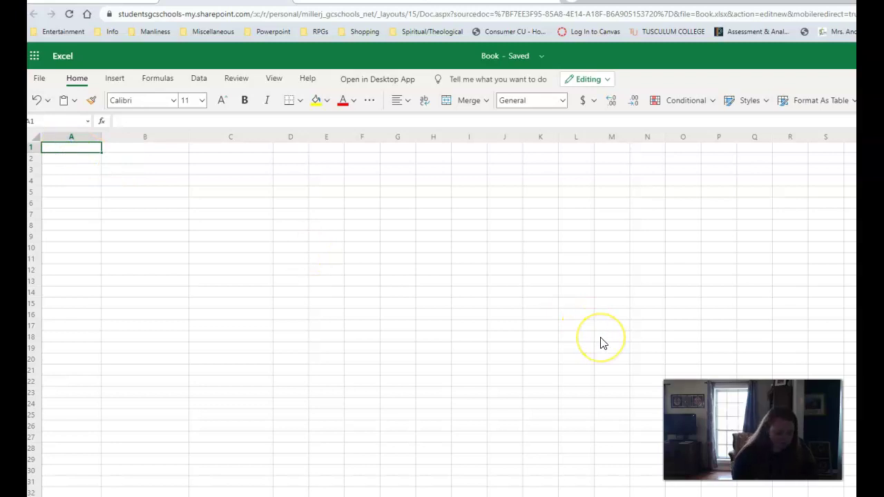
type("Scale")
key("BackSpace")
key("BackSpace")
key("BackSpace")
key("Escape")
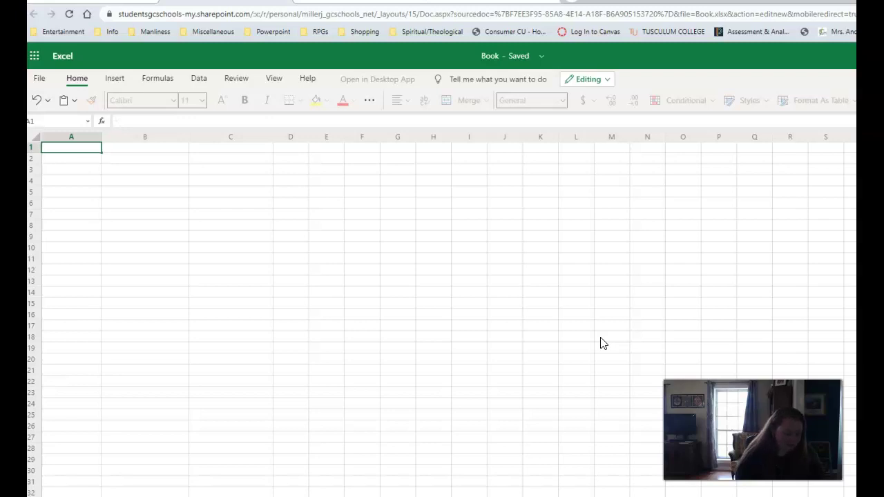
Enter the column header "position (cm)" in cell A1
type("postio")
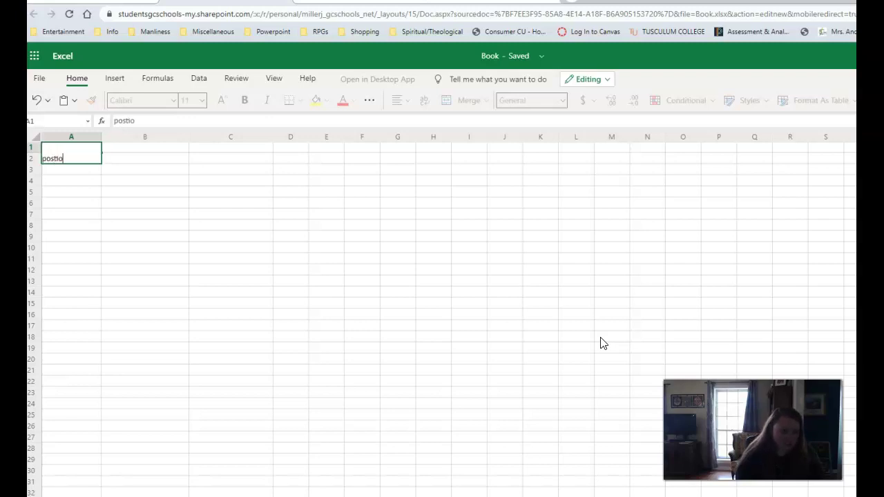
type("sion")
key("BackSpace")
key("BackSpace")
key("BackSpace")
key("BackSpace")
key("BackSpace")
type("ition (cm")
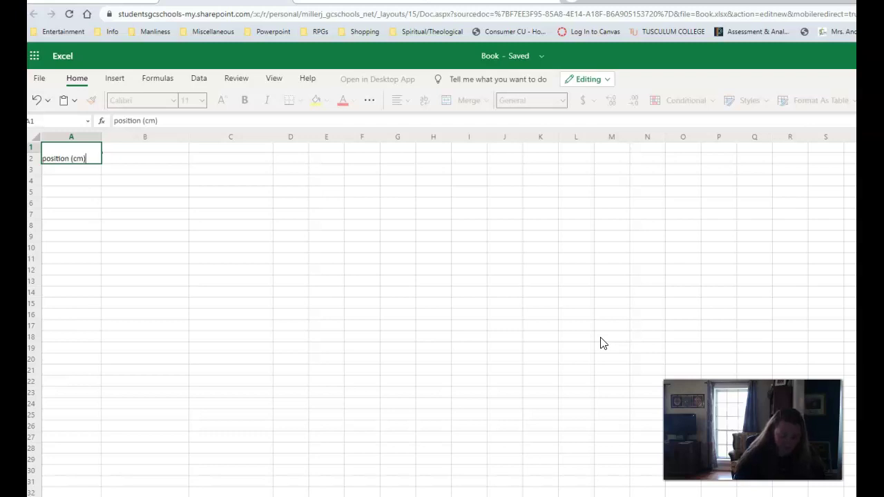
key("Tab")
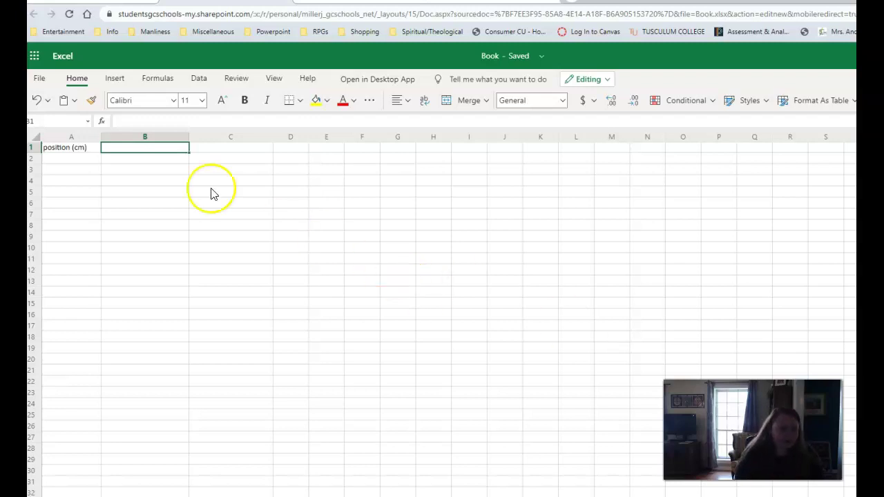
Enter the headers "scale reading 1 (grams)" in cell B1 and "scales reading 2 (grams)" in cell C1
type("s")
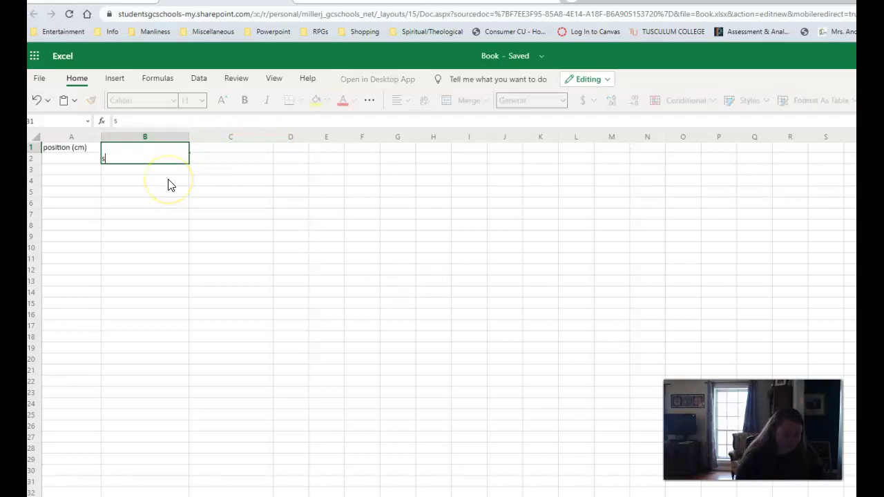
type("cale real")
type("ding 1 (")
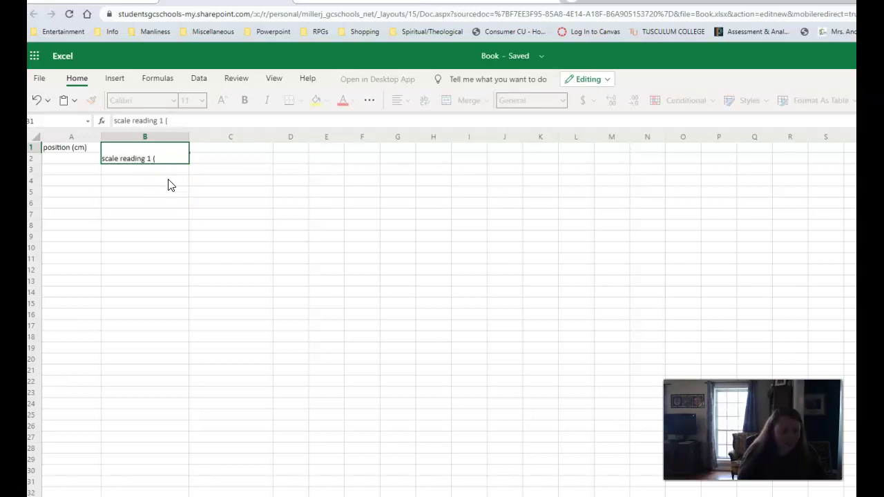
type("grams")
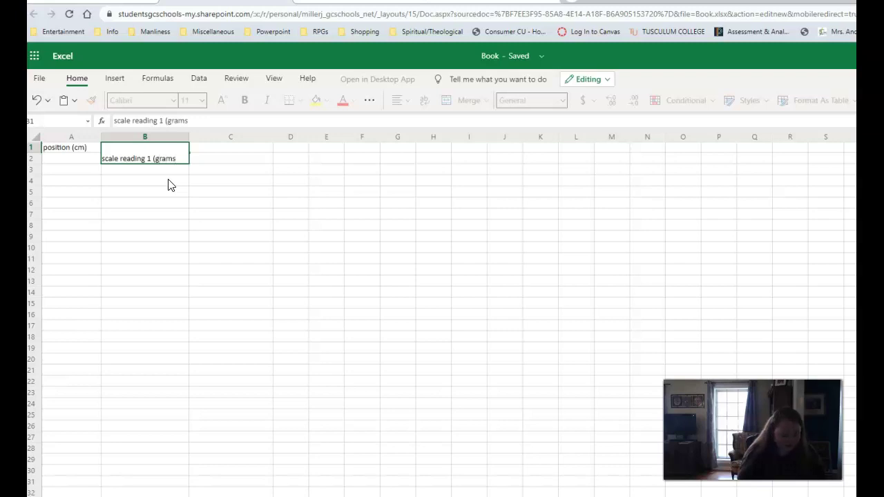
key("Tab")
type("scales reading 2 (")
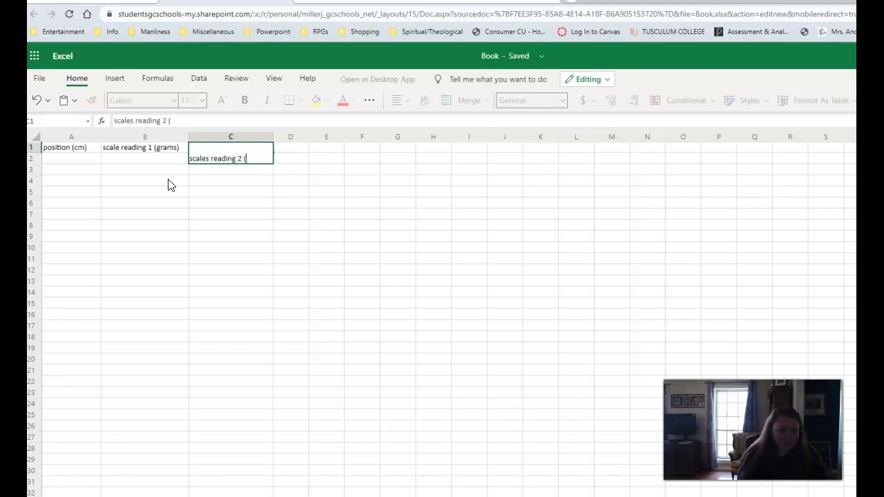
type("grams")
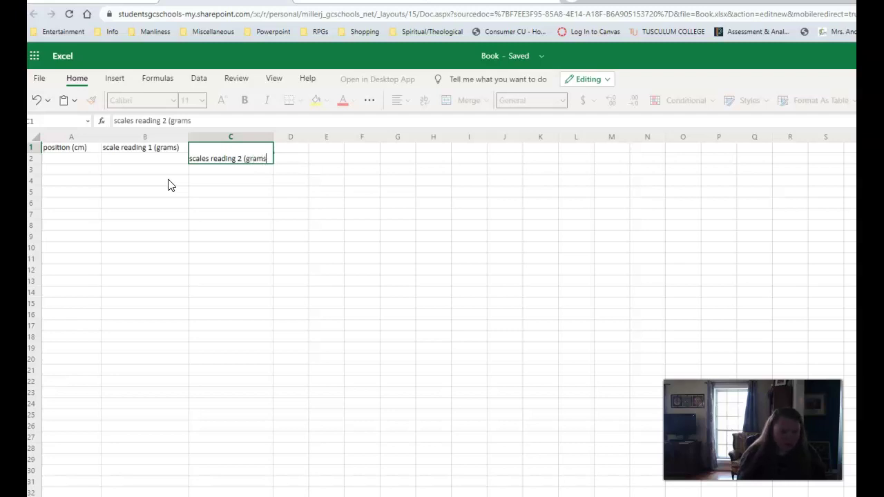
key("Return")
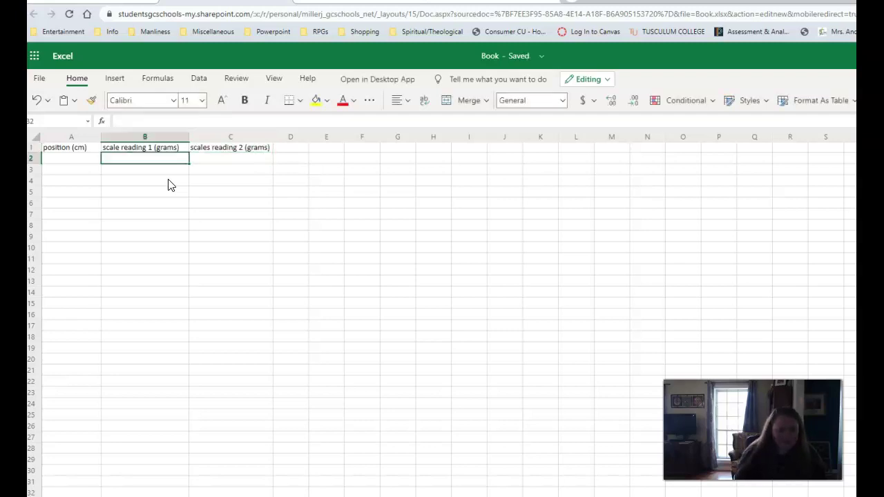
Fill the position column, cells A2 to A6, with 10, 20, 30, 40 and 50
type("10")
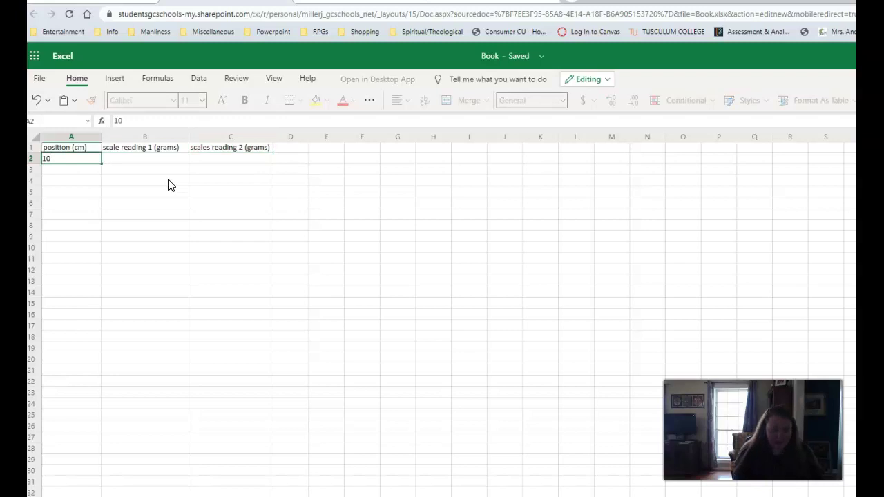
key("Return")
type("2")
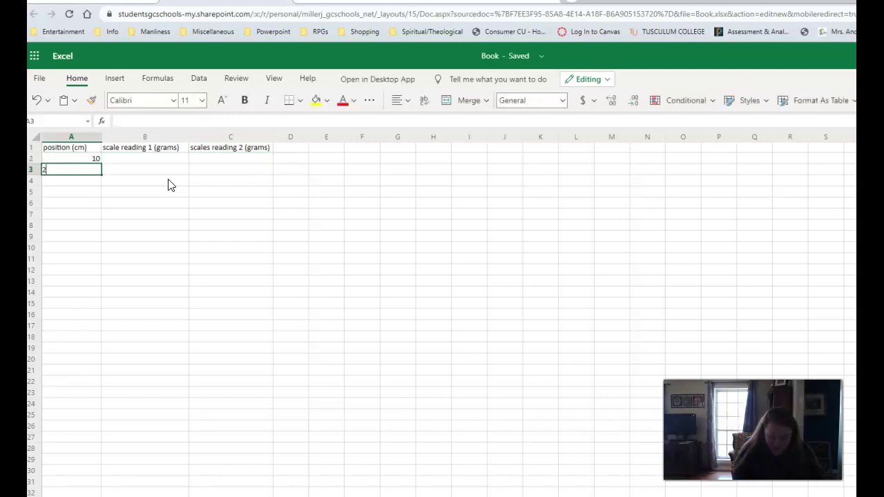
type("0")
key("Return")
type("30")
key("Return")
type("40")
key("Return")
type("50")
key("Tab")
Enter 1 in cell B2 and 10 in cell C2 as the readings for the first position
key("Up")
key("Up")
key("Up")
key("Up")
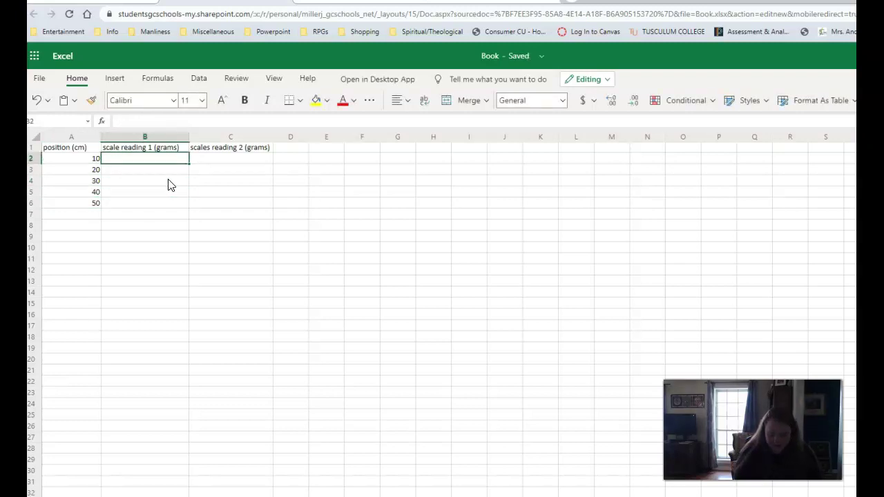
type("1")
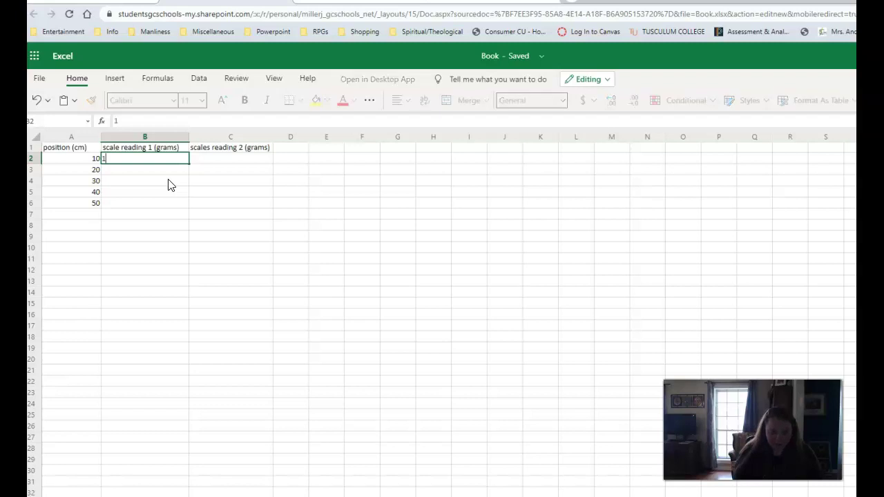
key("Tab")
type("10")
key("Return")
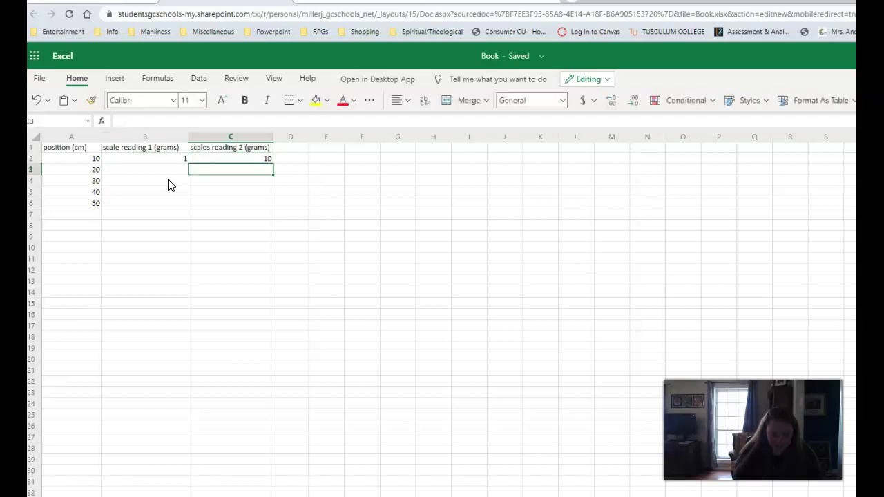
key("Return")
type("2")
key("Return")
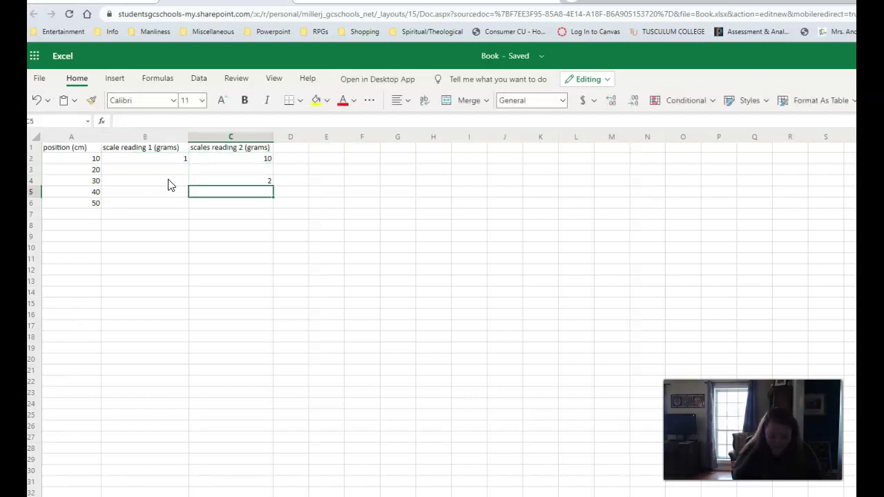
key("Up")
key("BackSpace")
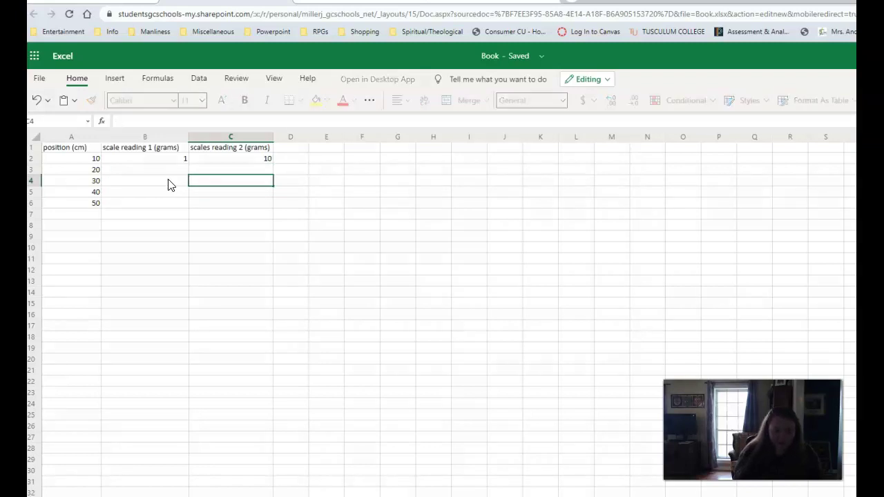
Enter the remaining first-scale readings 2, 3, 4 and 5 in cells B3 to B6
left_click(169, 185)
key("Up")
type("2")
key("Return")
type("2")
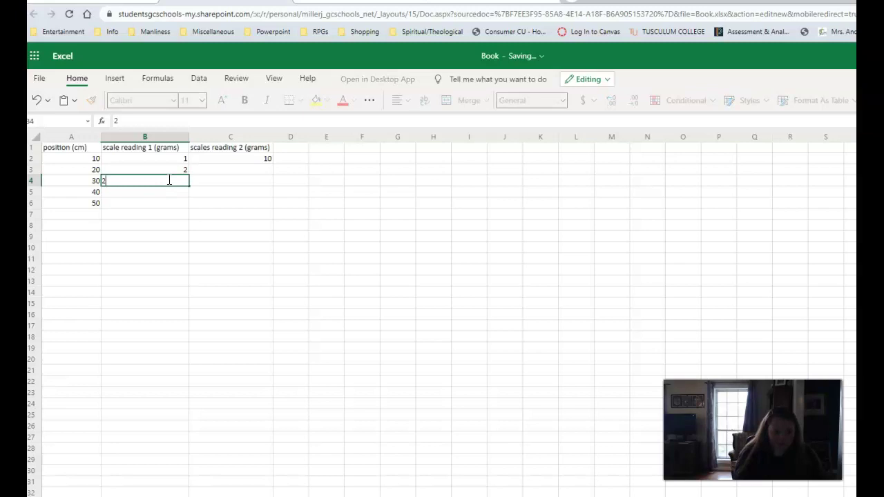
key("BackSpace")
type("3")
key("Return")
type("4")
key("Return")
type("5")
key("Tab")
Enter the remaining second-scale readings 9, 8, 7 and 6 in cells C3 to C6
key("Up")
key("Up")
key("Up")
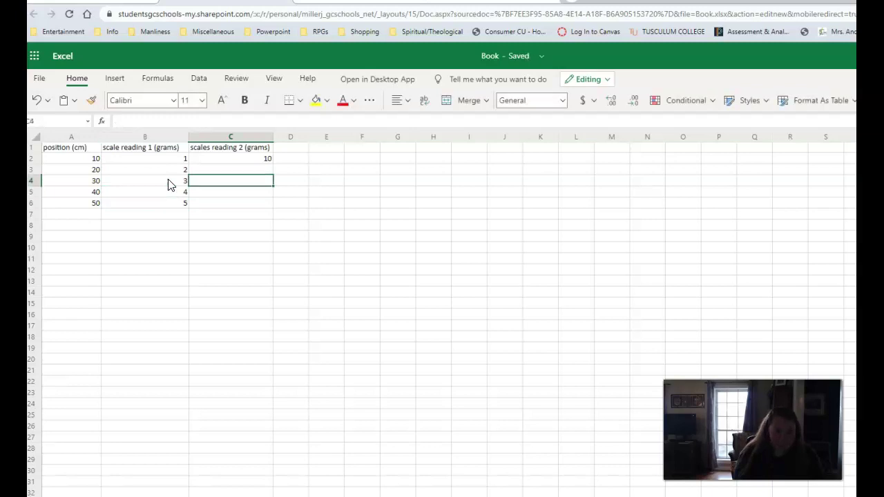
type("9")
key("Return")
type("8")
key("Return")
type("7")
key("Return")
type("6")
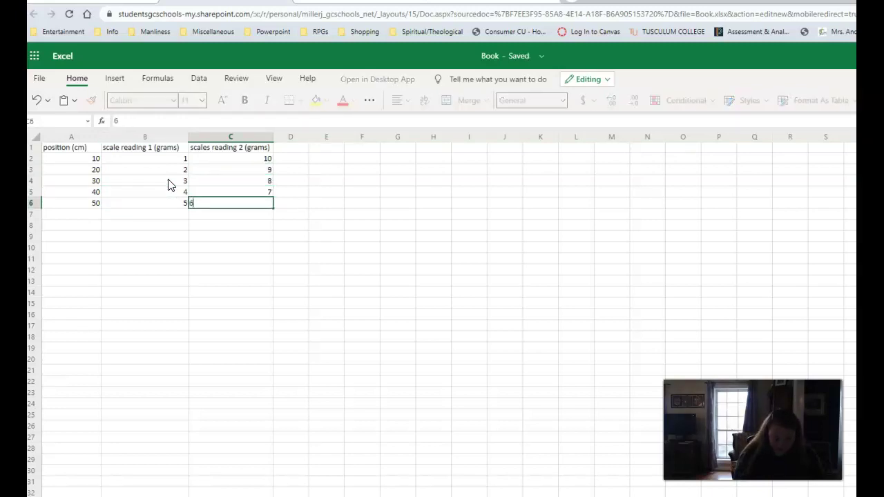
key("Return")
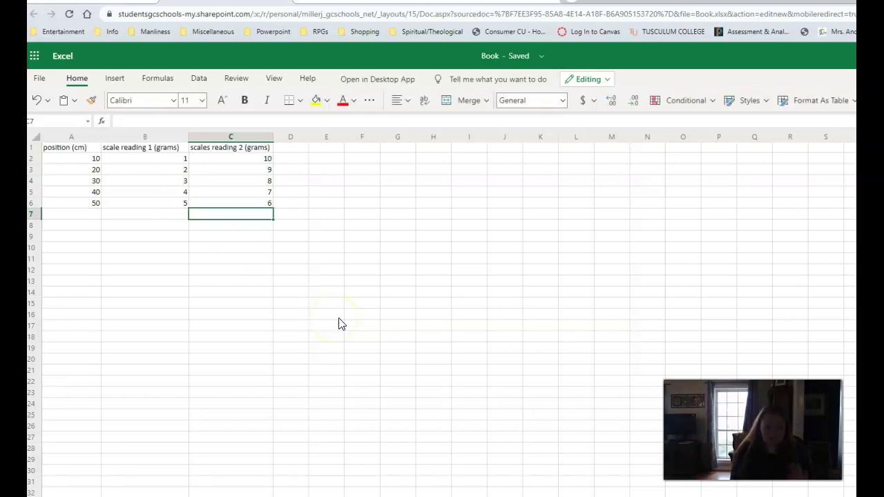
Insert a scatter chart based on the whole data table in A1:C6, headers included
left_click(58, 151)
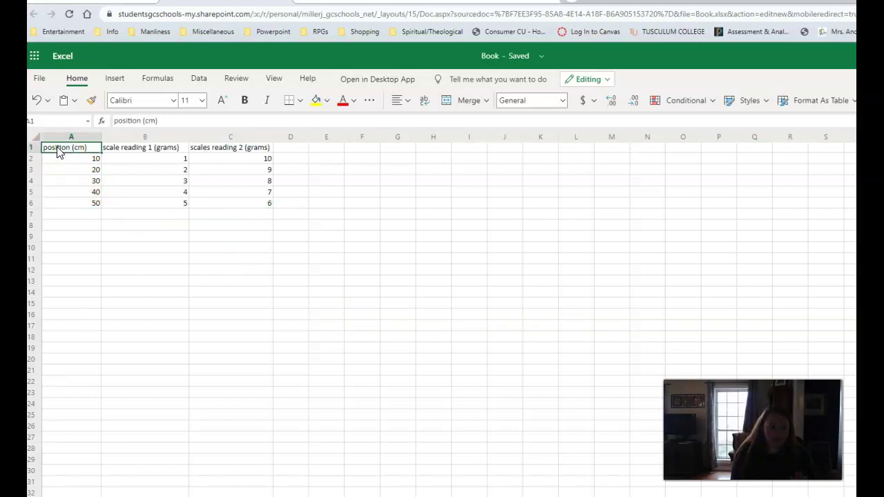
left_click(65, 152)
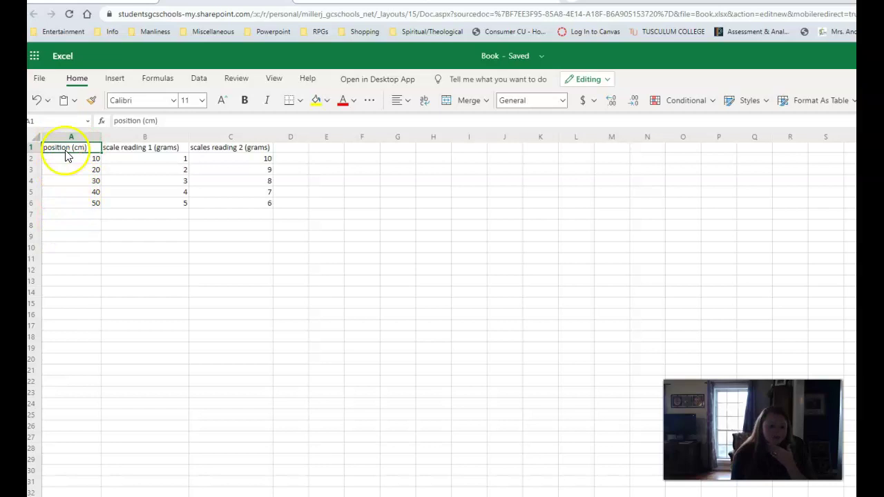
left_click_drag(69, 151, 218, 199)
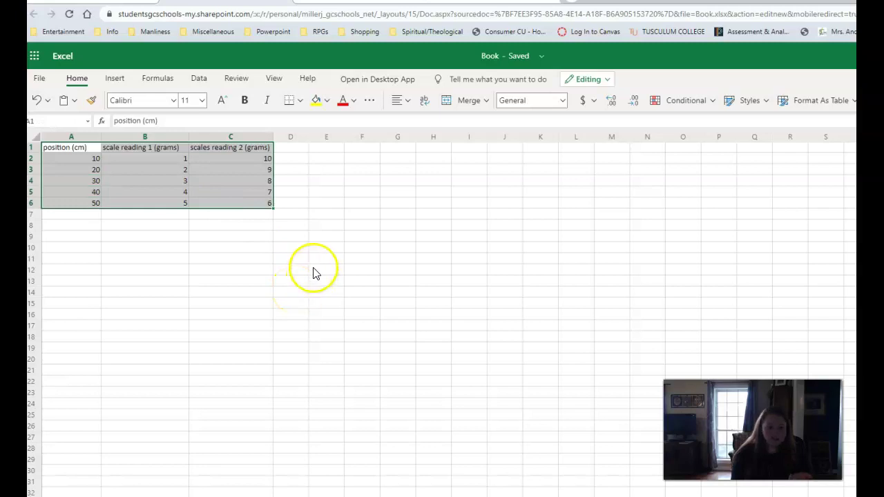
left_click(112, 79)
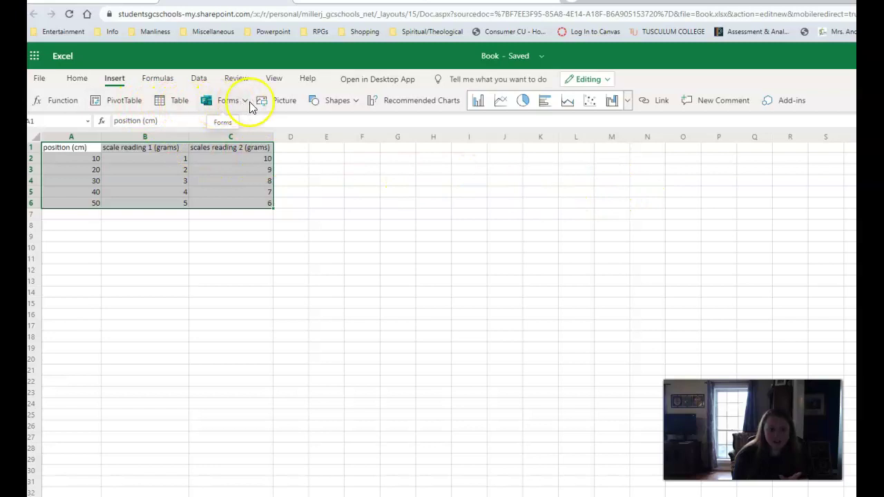
left_click(591, 101)
Move the chart near the top of the sheet beside the data and change it to a scatter with straight lines and markers
left_click_drag(495, 263, 374, 161)
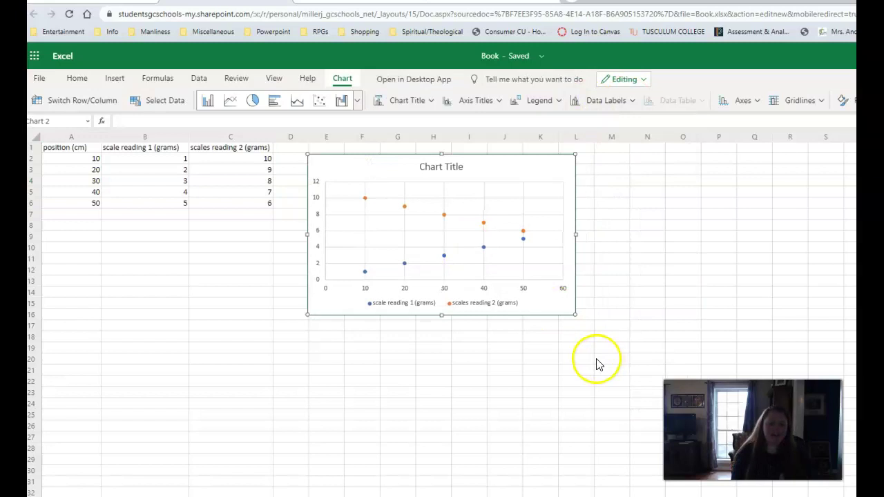
left_click(357, 101)
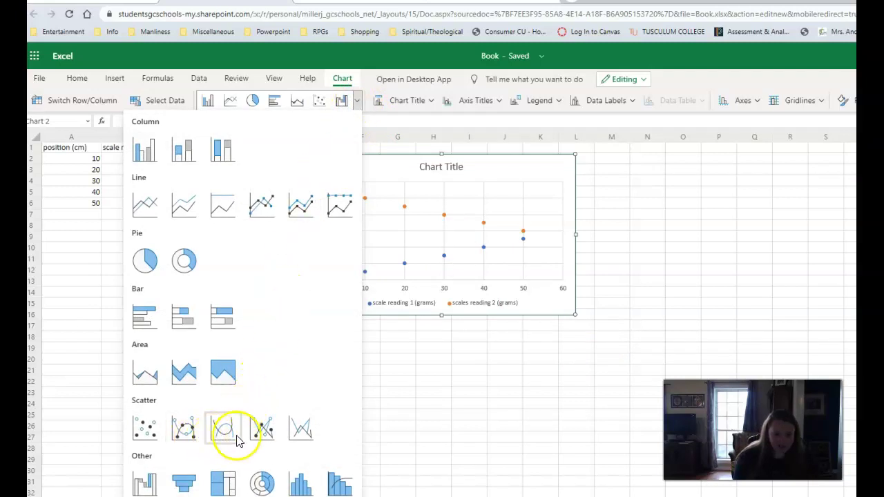
left_click(260, 428)
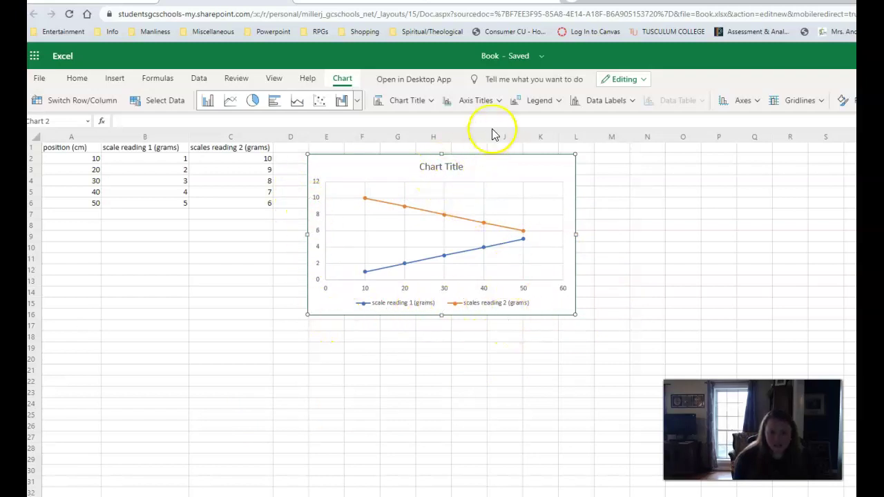
Add a horizontal axis title below the chart's axis reading "position (cm)"
left_click(500, 101)
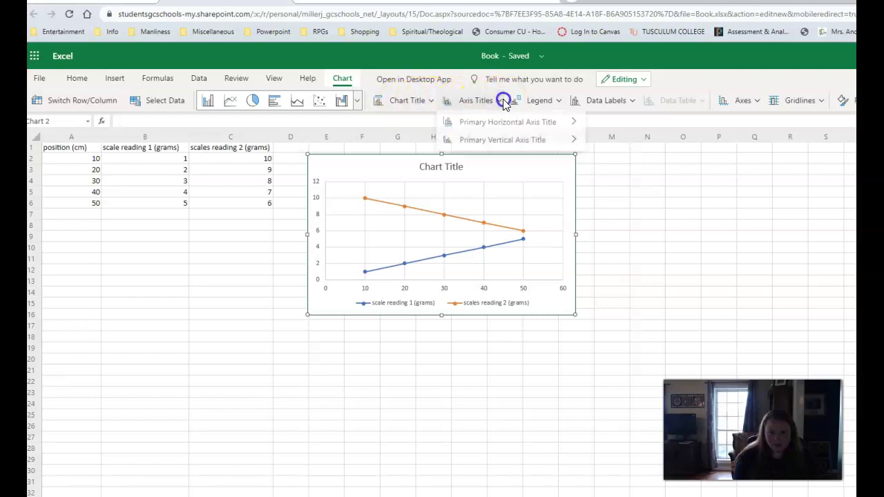
mouse_move(506, 128)
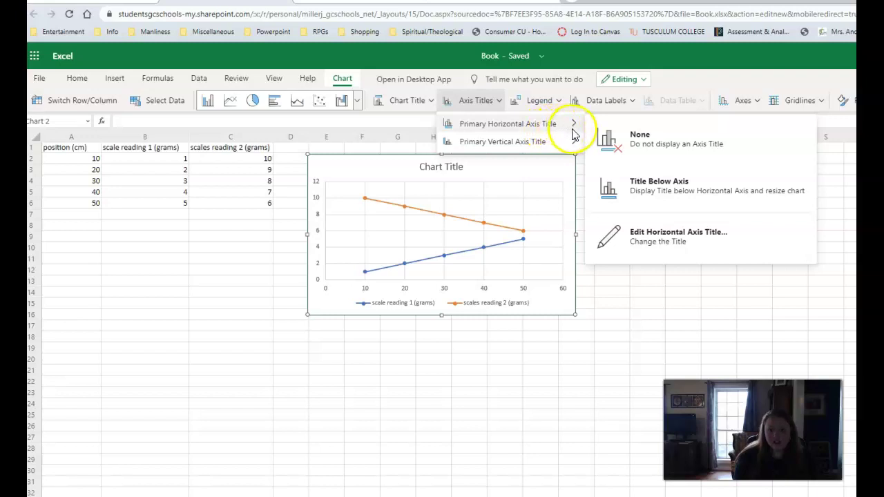
left_click(630, 185)
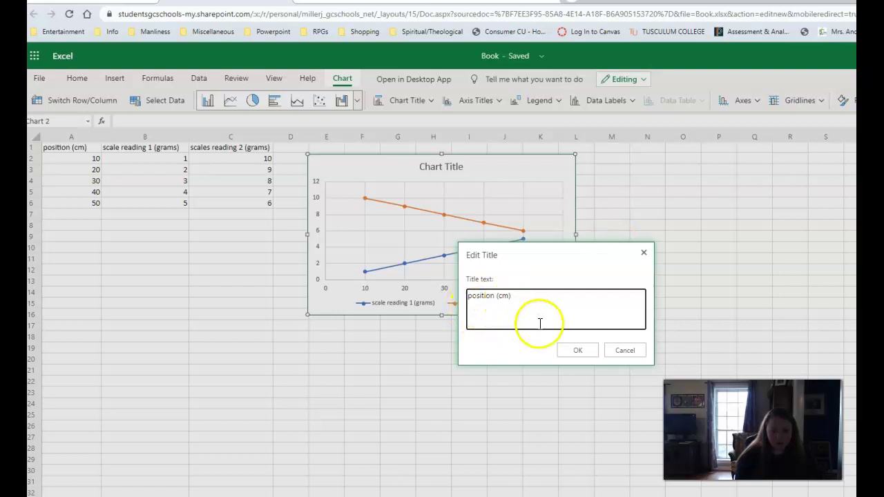
left_click(569, 350)
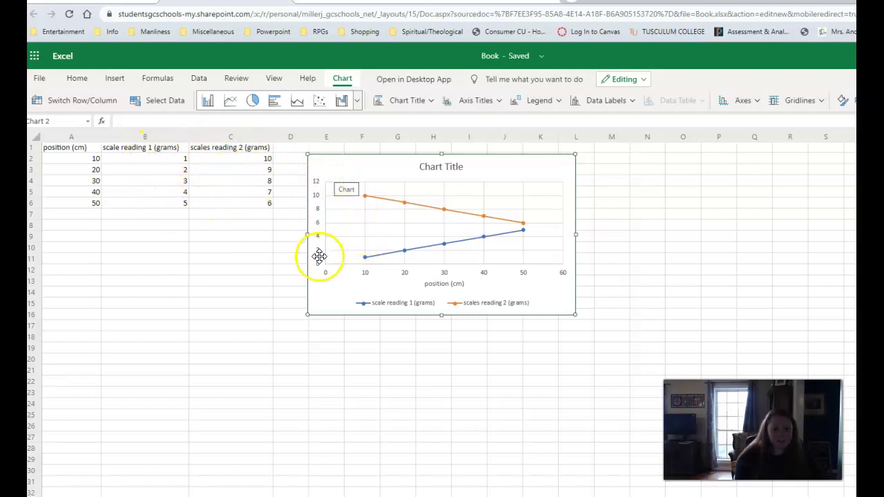
Add a rotated vertical axis title to the chart reading "scale reading (grams)"
left_click(425, 102)
left_click(460, 101)
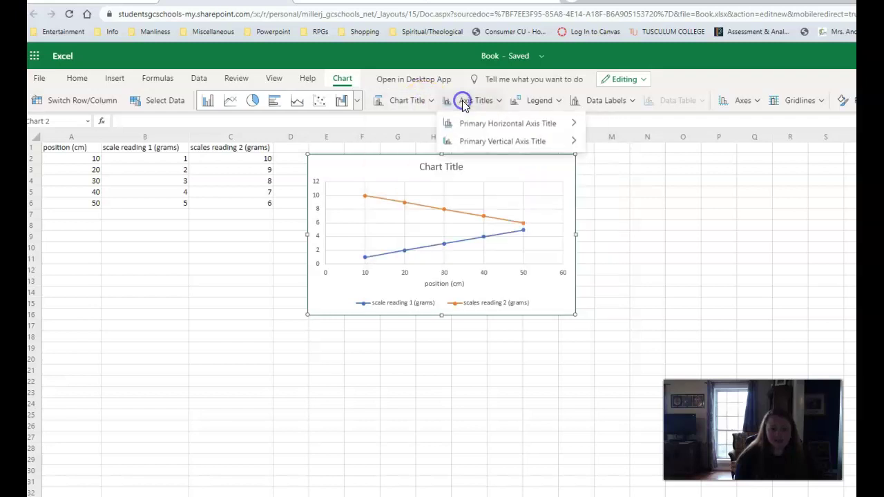
mouse_move(469, 128)
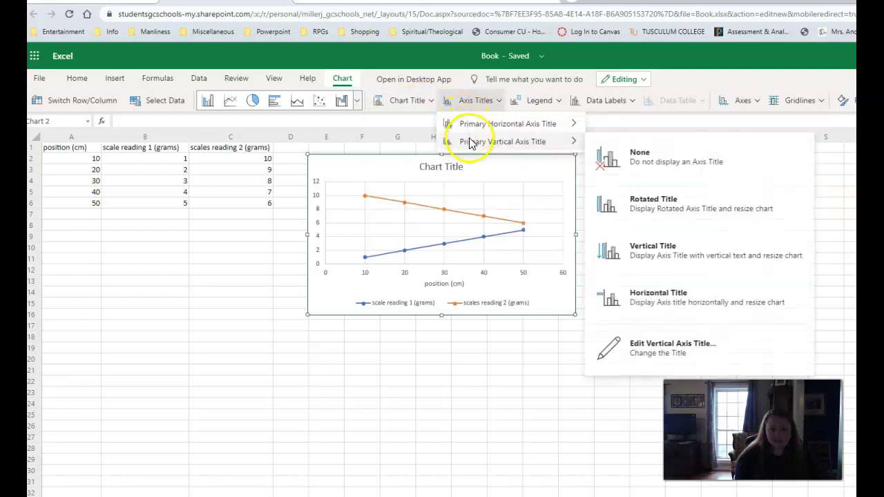
left_click(640, 206)
left_click(567, 299)
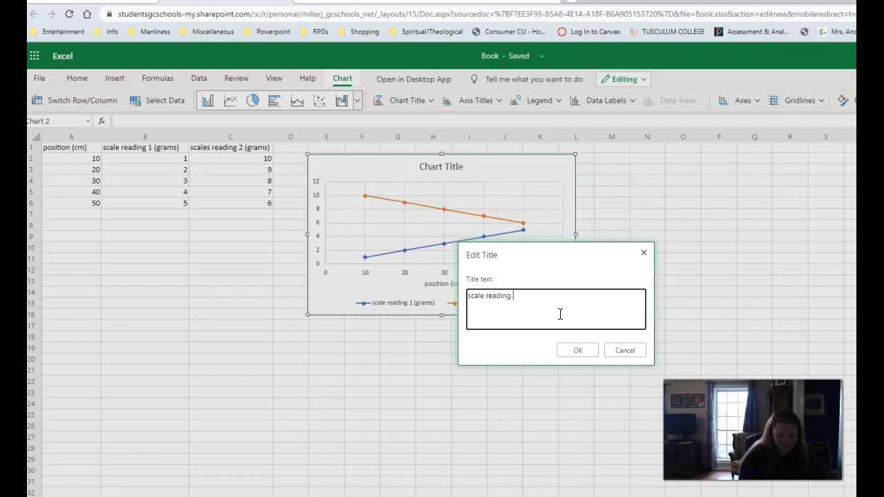
type("scale reading (grams)")
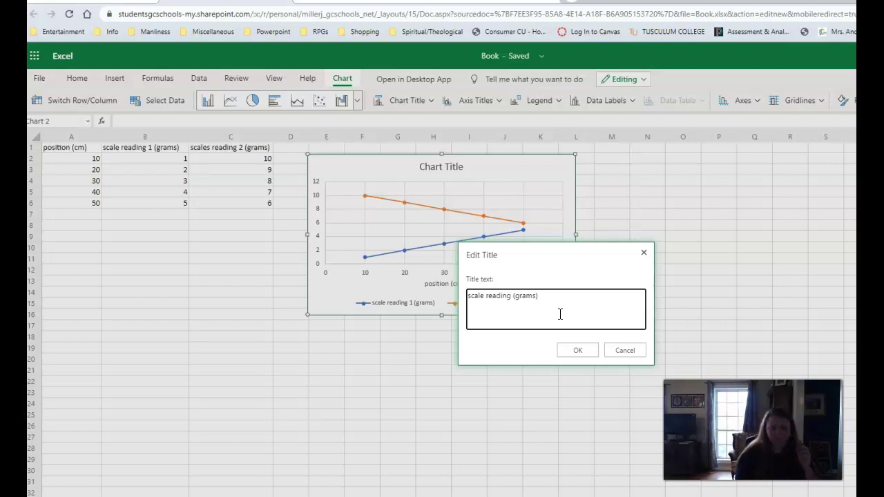
left_click(578, 351)
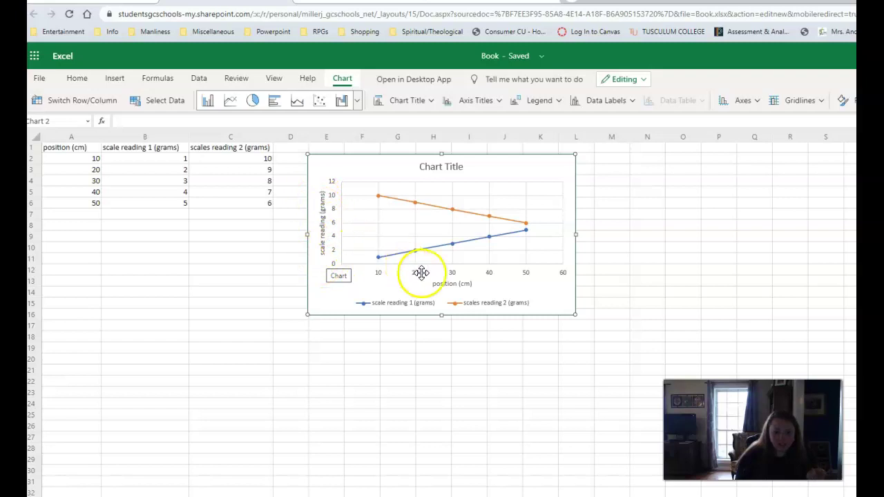
Change the chart's title to "Scale Lab"
left_click(441, 167)
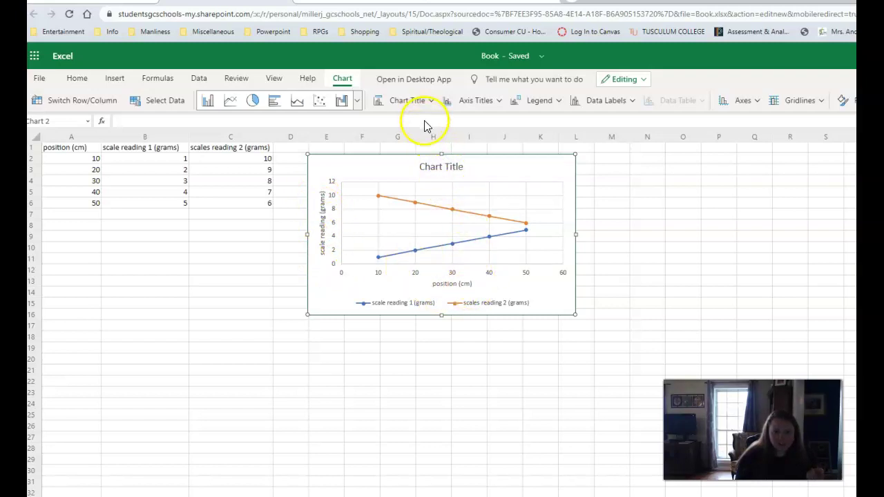
left_click(438, 165)
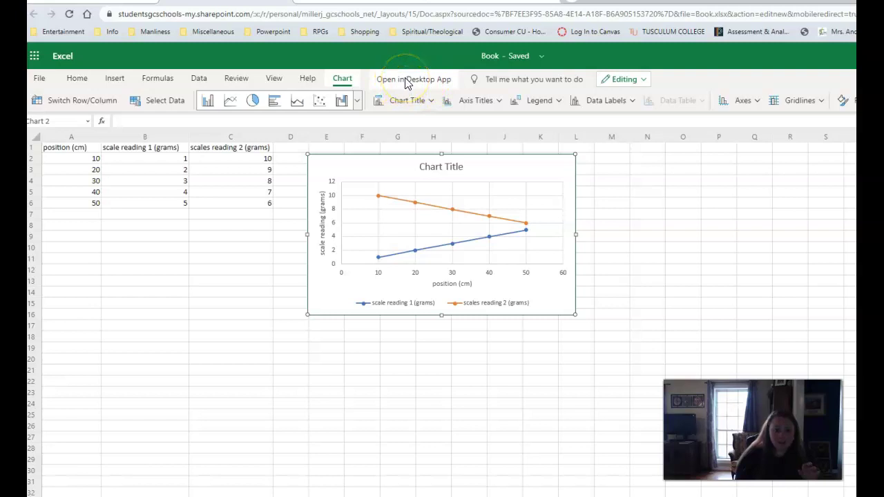
left_click(407, 104)
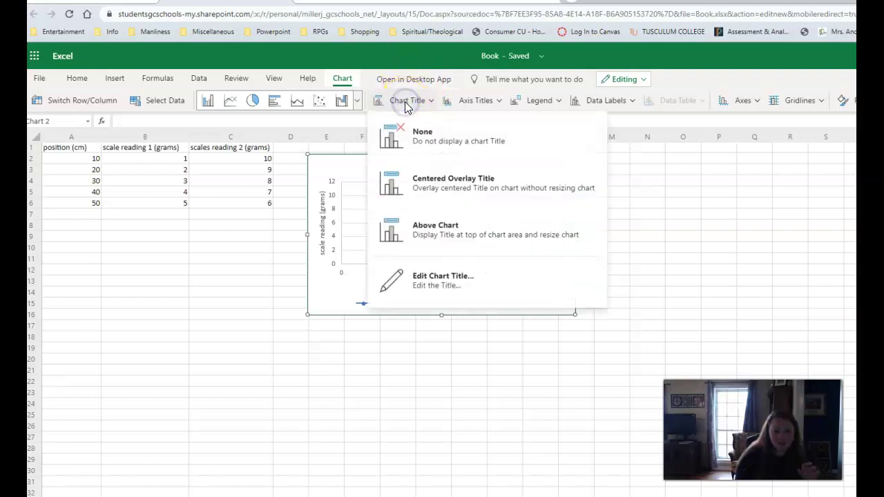
left_click(420, 283)
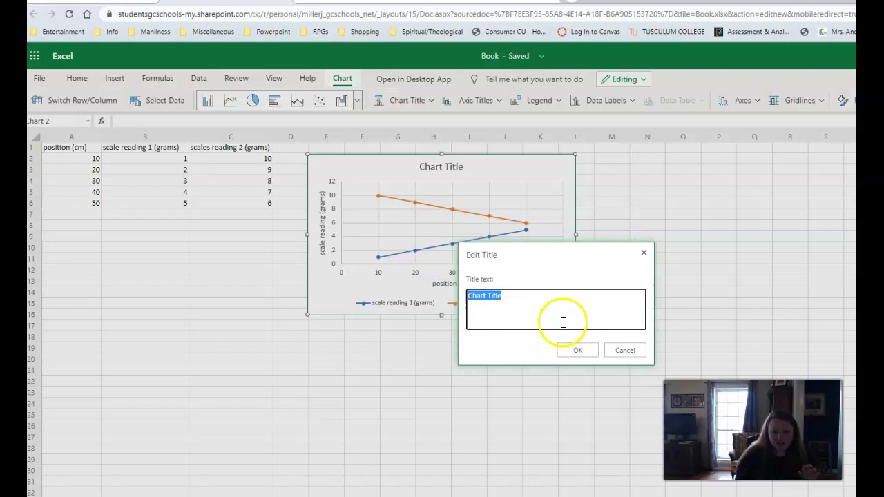
type("Scale Lab")
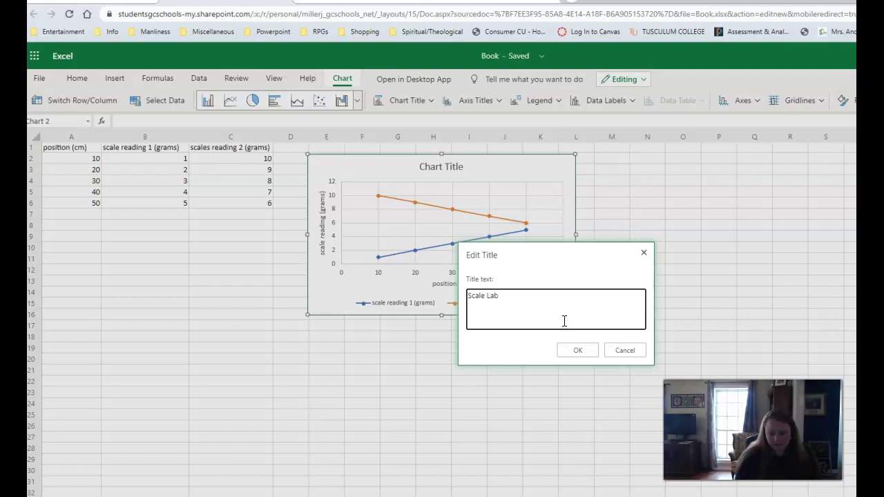
left_click(578, 350)
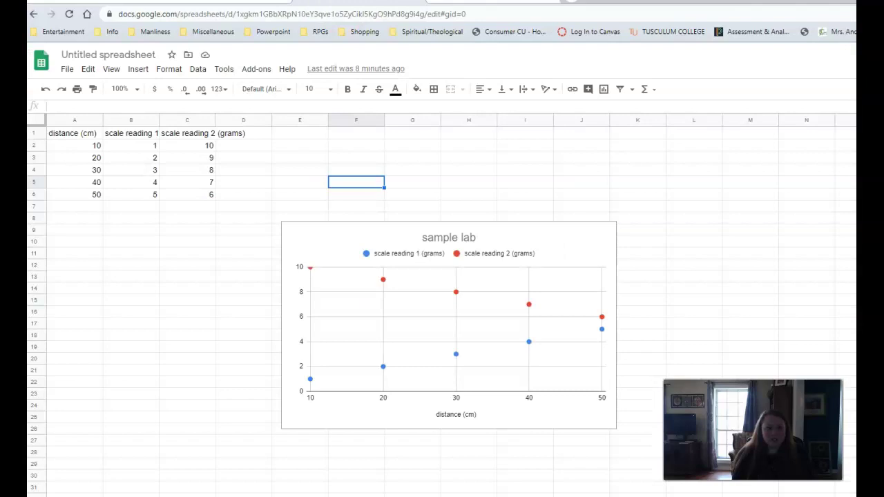
In the Google Sheets spreadsheet, delete the existing "sample lab" chart below the data table
left_click_drag(65, 134, 221, 198)
left_click(221, 198)
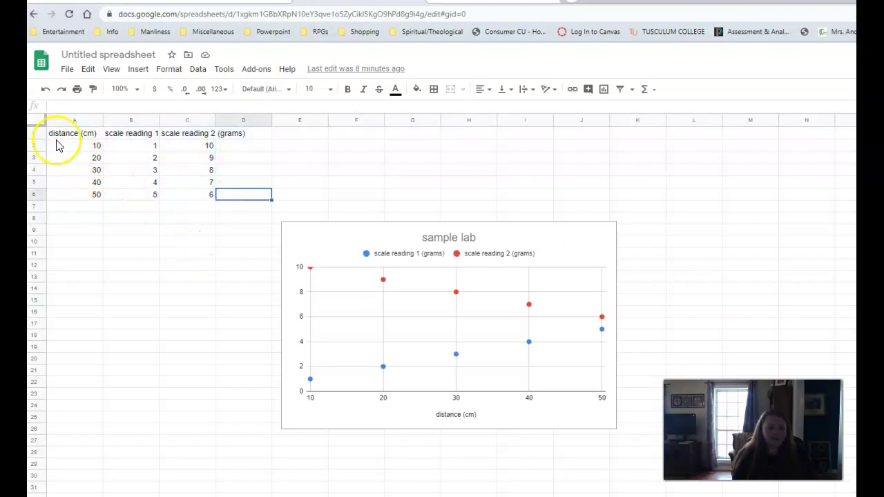
left_click(284, 240)
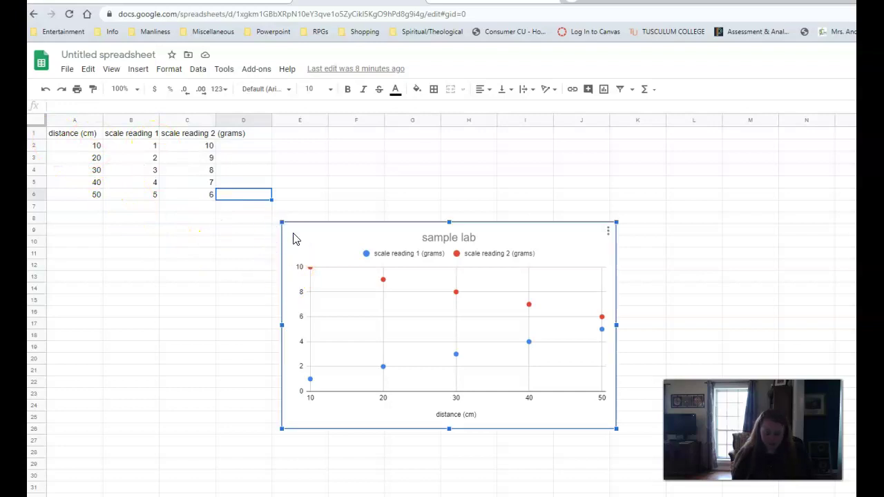
key("Delete")
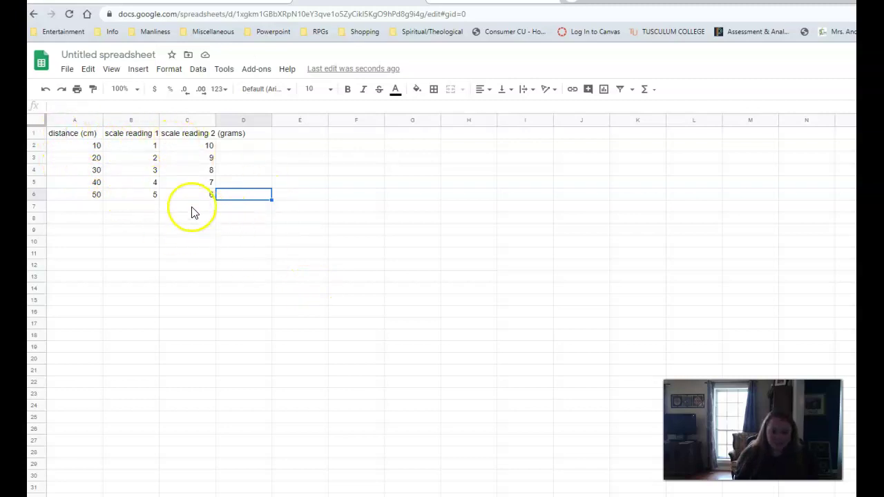
Insert a chart based on the whole data table in A1:C6, headers included
left_click_drag(66, 137, 183, 197)
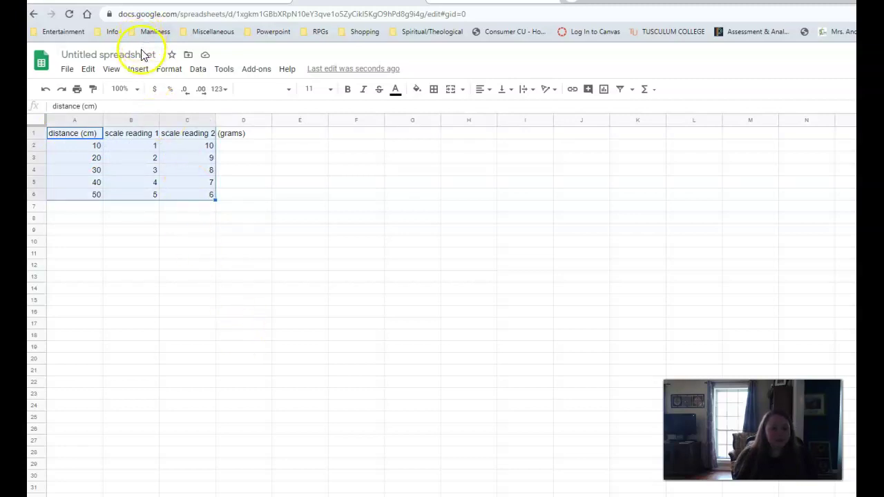
left_click(138, 71)
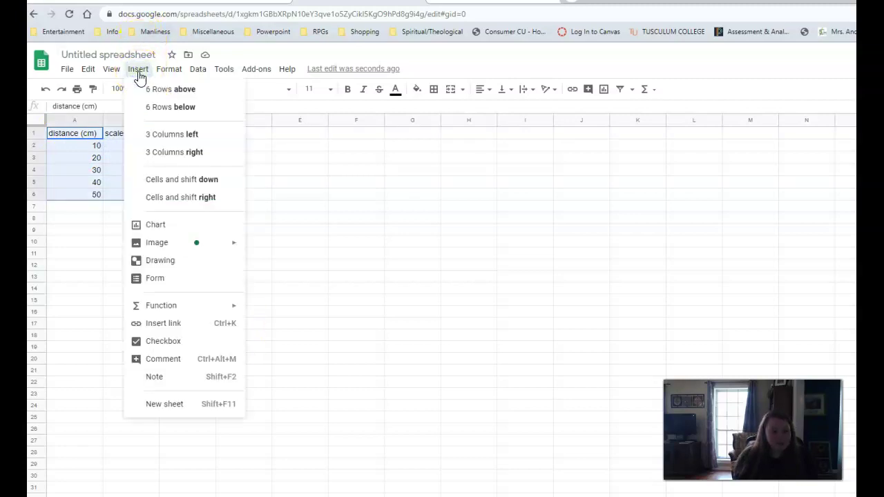
left_click(155, 226)
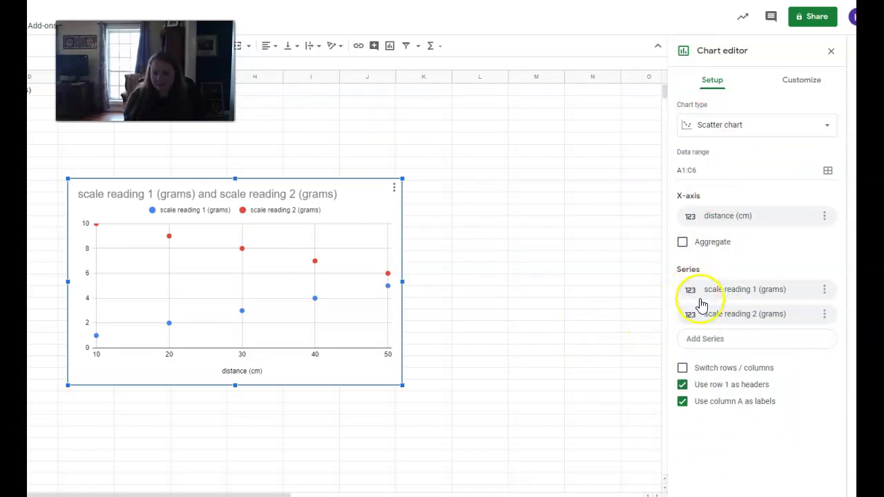
Try the smooth line chart type on the new chart and return it to a scatter chart
left_click(705, 126)
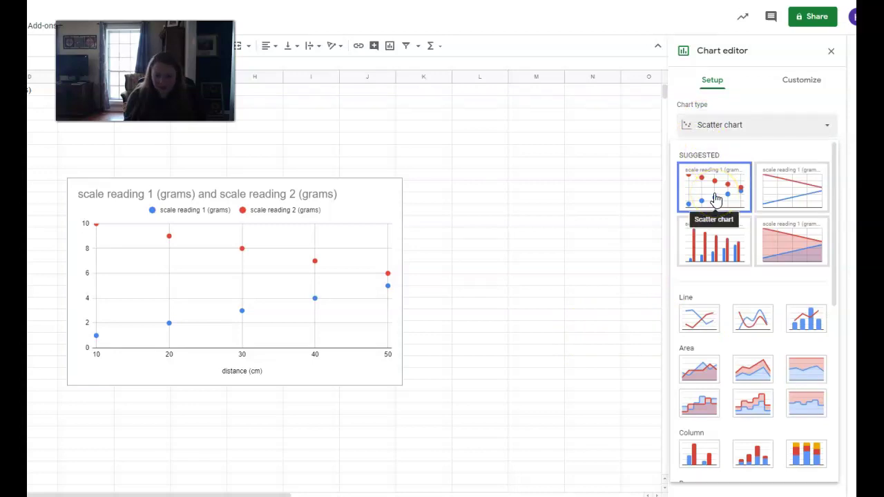
left_click(751, 323)
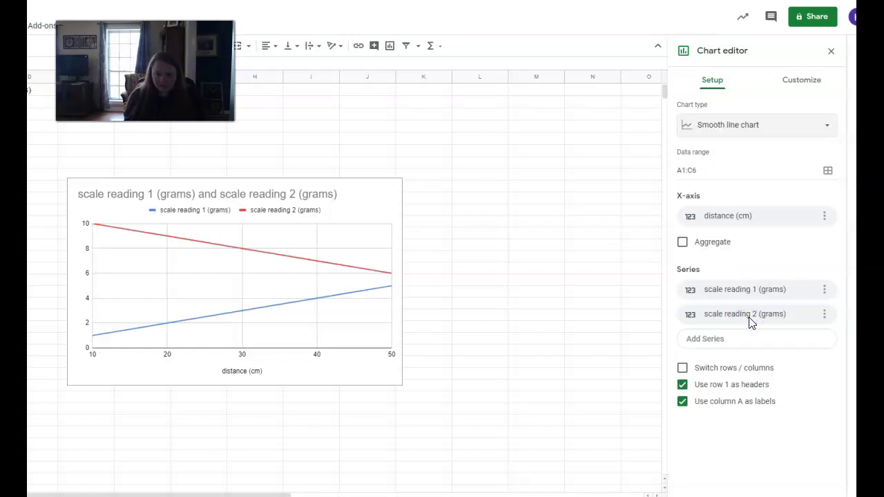
left_click(706, 131)
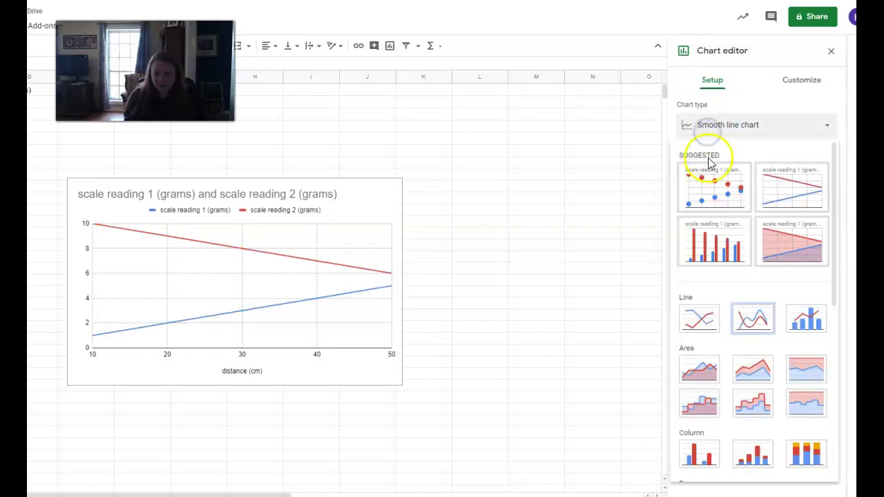
left_click(713, 188)
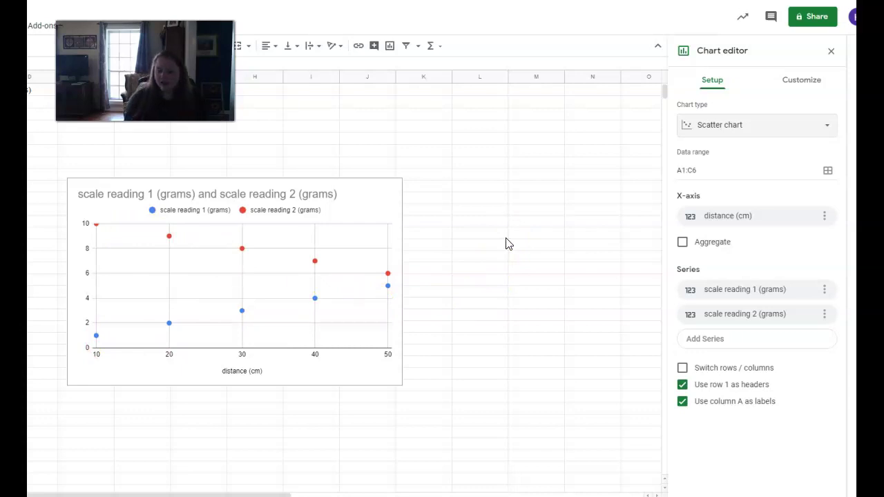
Set the scatter chart's title to "Scale Lab" and center it above the plot
left_click(278, 192)
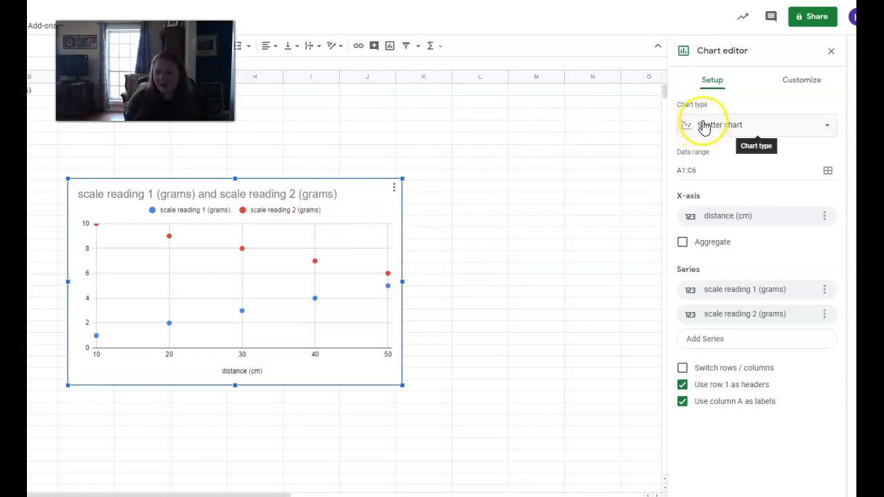
left_click(787, 84)
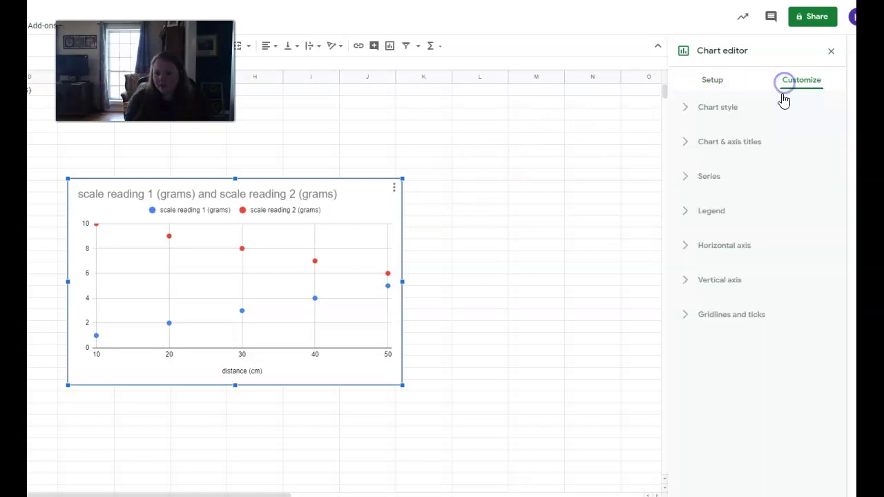
left_click(716, 143)
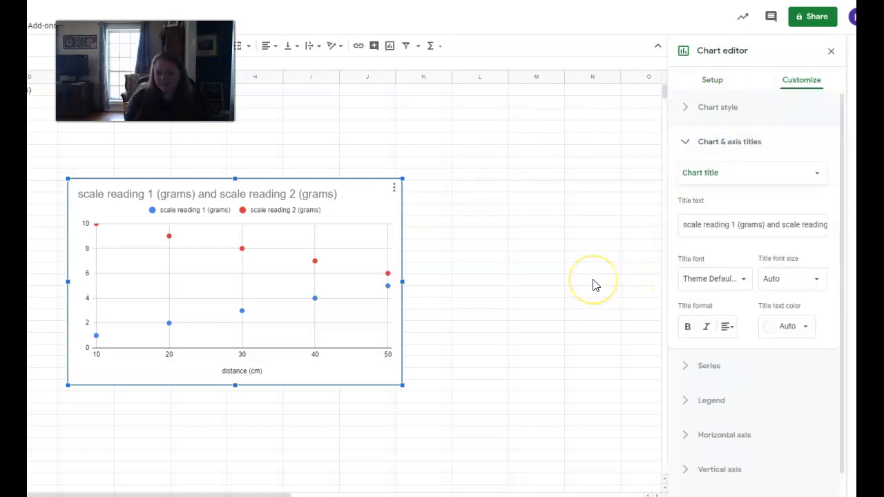
left_click(717, 229)
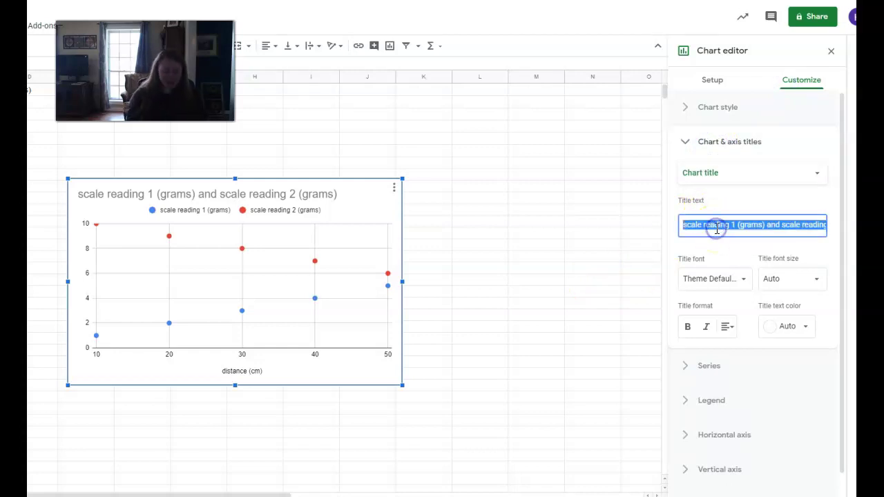
type("SCa")
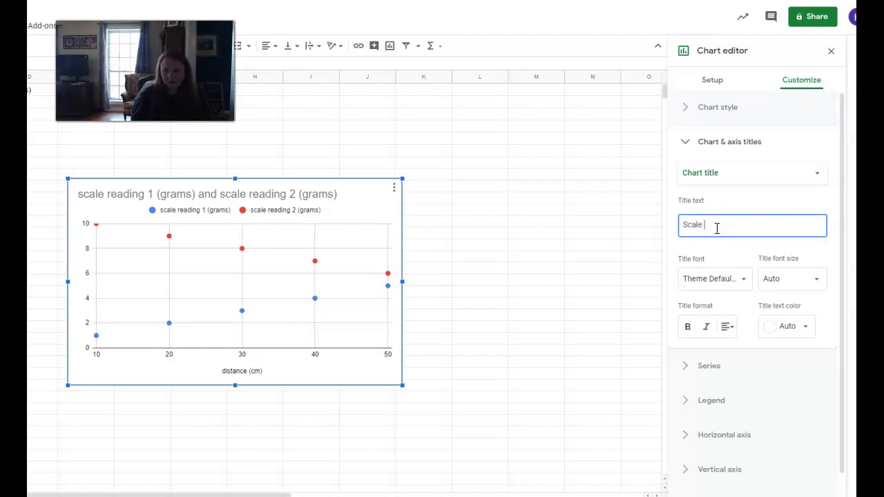
type("le Lab")
left_click(727, 327)
left_click(740, 351)
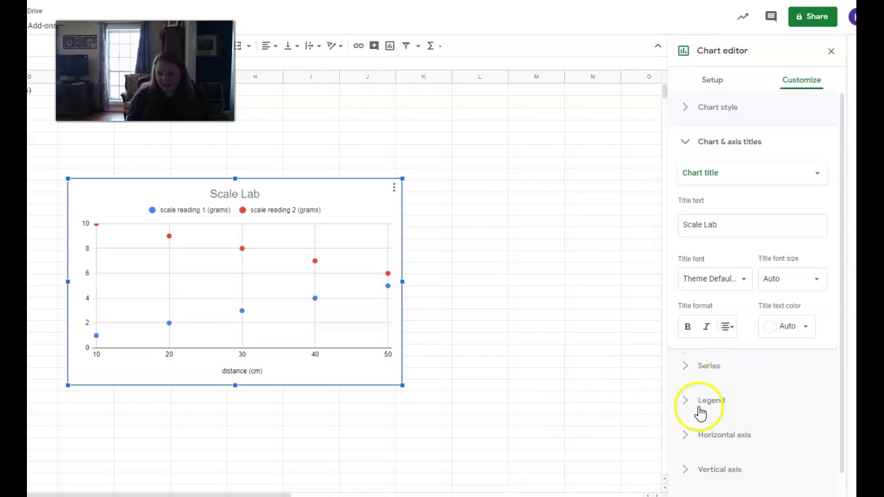
Set the chart's horizontal axis to treat its labels as text
left_click(708, 440)
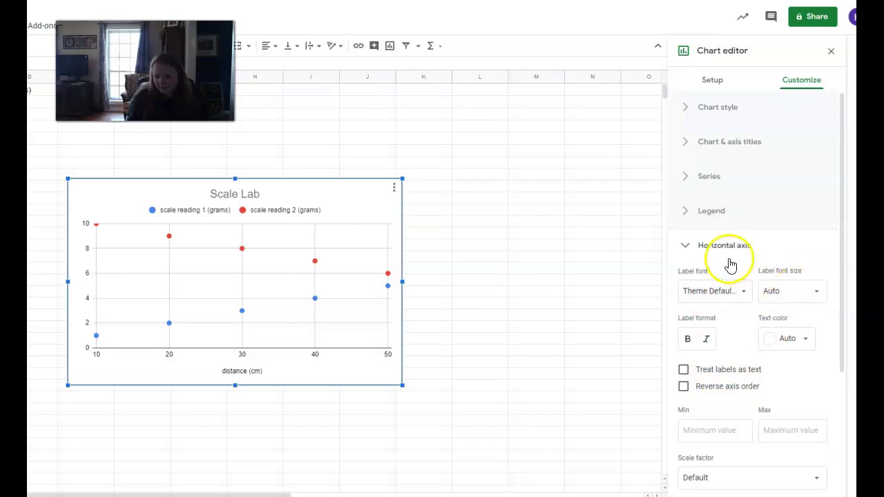
left_click(683, 373)
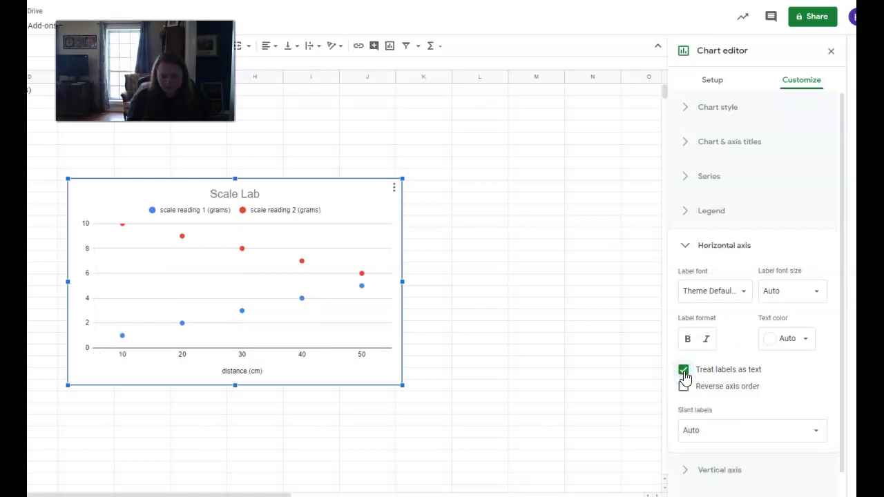
left_click(683, 374)
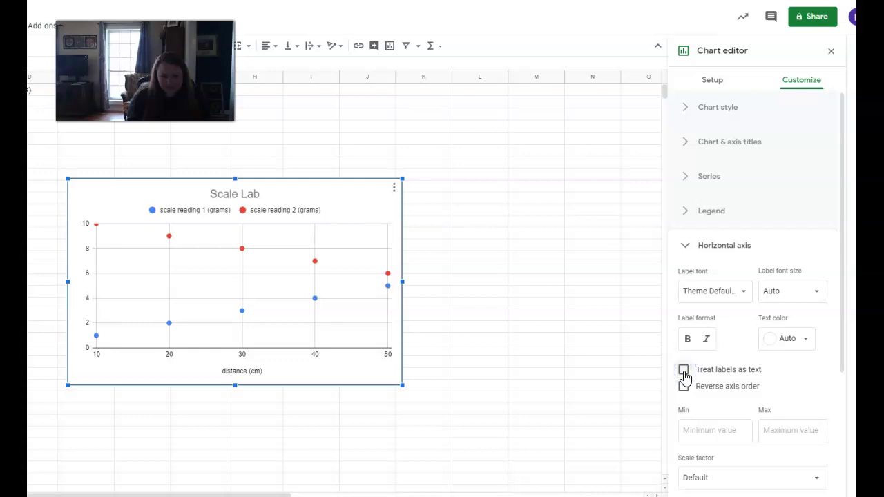
left_click(683, 373)
left_click(684, 374)
left_click(683, 374)
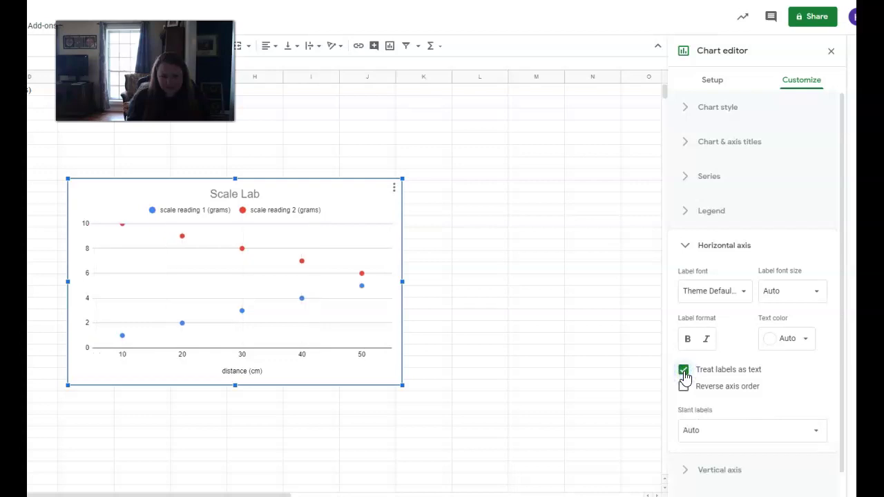
left_click(684, 374)
left_click(684, 373)
left_click(682, 379)
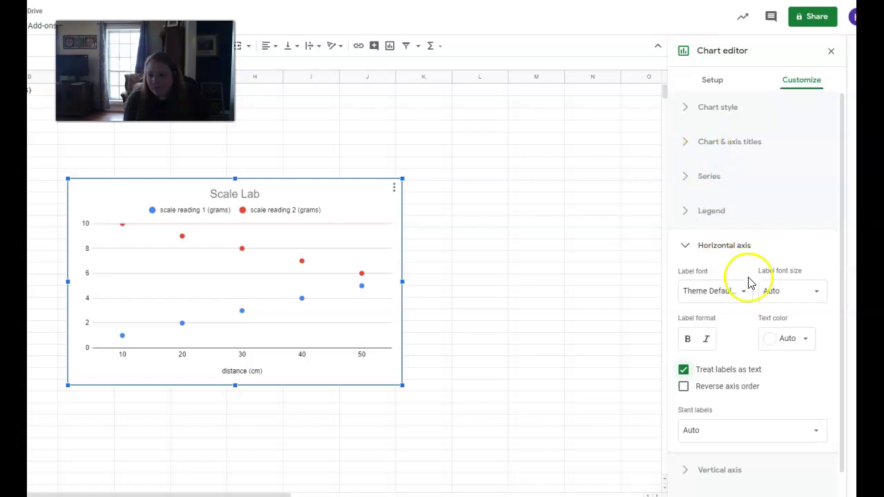
Look through the chart's vertical axis settings, from the label formatting down to the number format
left_click(702, 247)
left_click(711, 284)
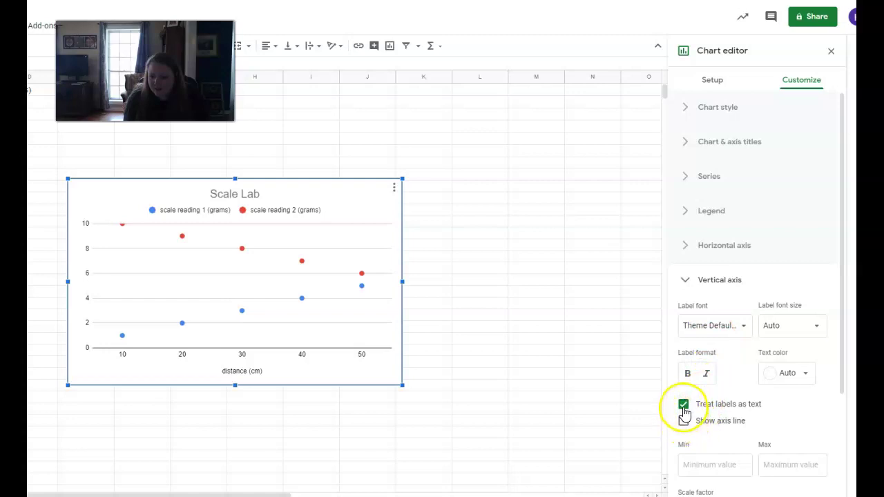
scroll(708, 409, "down", 2)
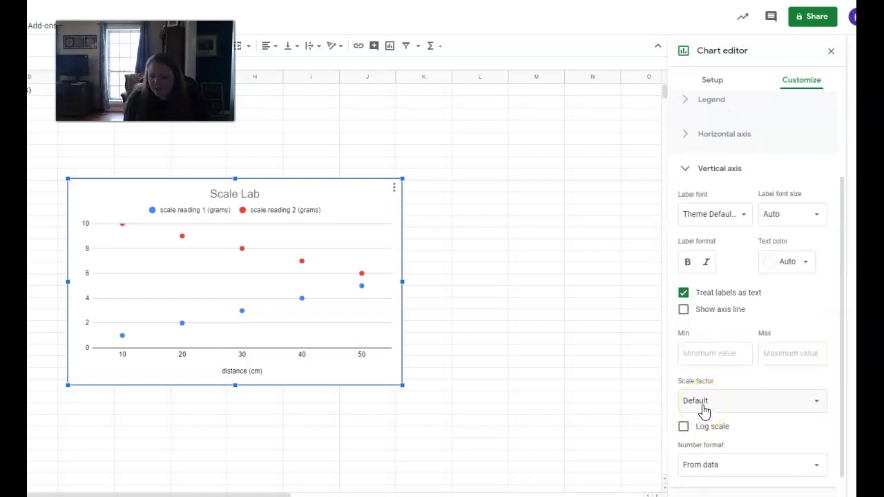
scroll(704, 411, "down", 1)
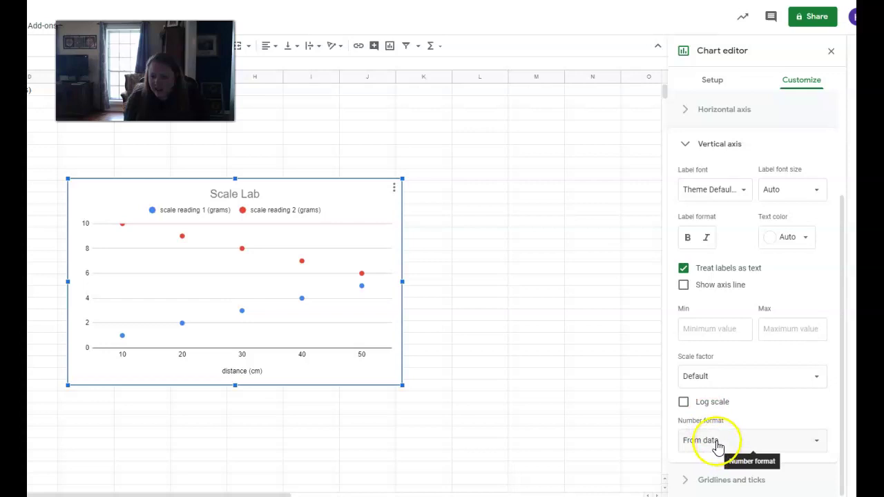
scroll(713, 363, "up", 4)
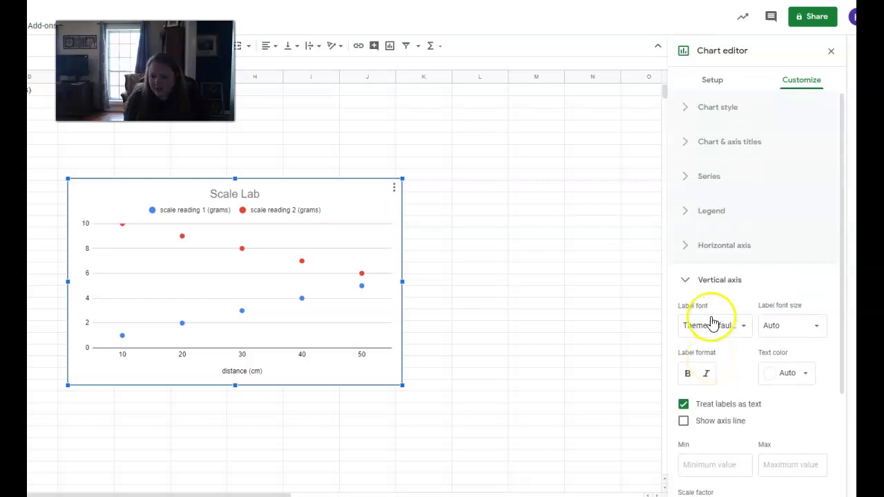